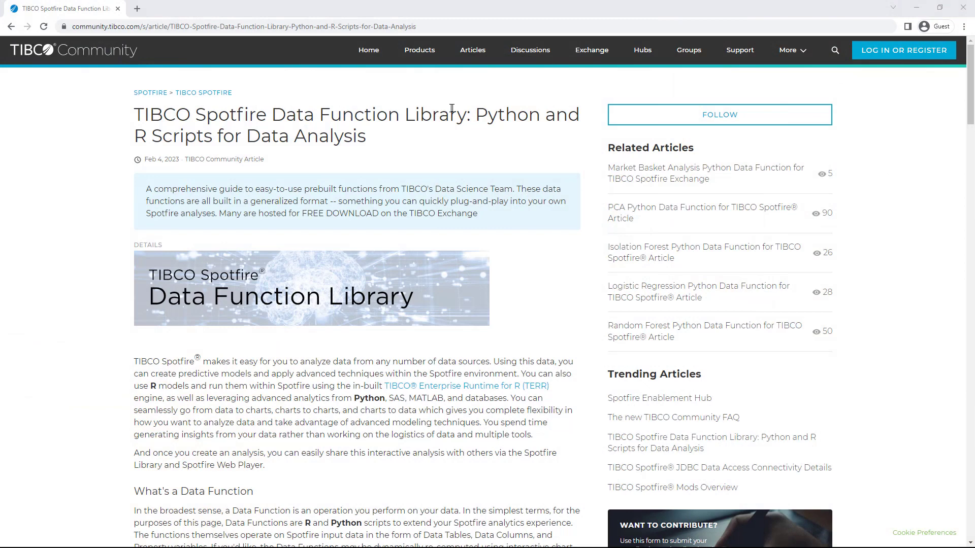
- Scroll the TIBCO Community article down to its list of Geospatial Analysis functions
{"action": "scroll", "coordinate": [452, 108], "scroll_direction": "down", "scroll_amount": 4}
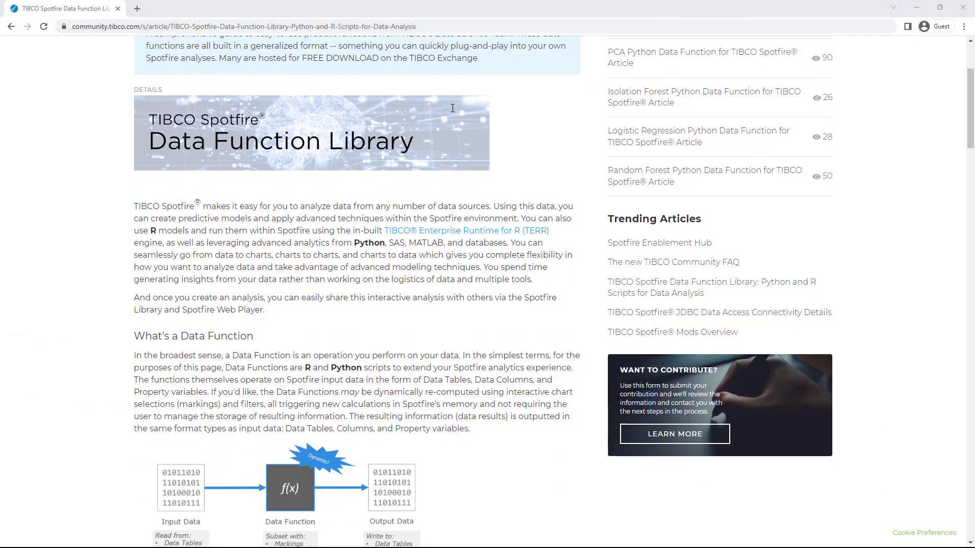
{"action": "scroll", "coordinate": [453, 108], "scroll_direction": "down", "scroll_amount": 9}
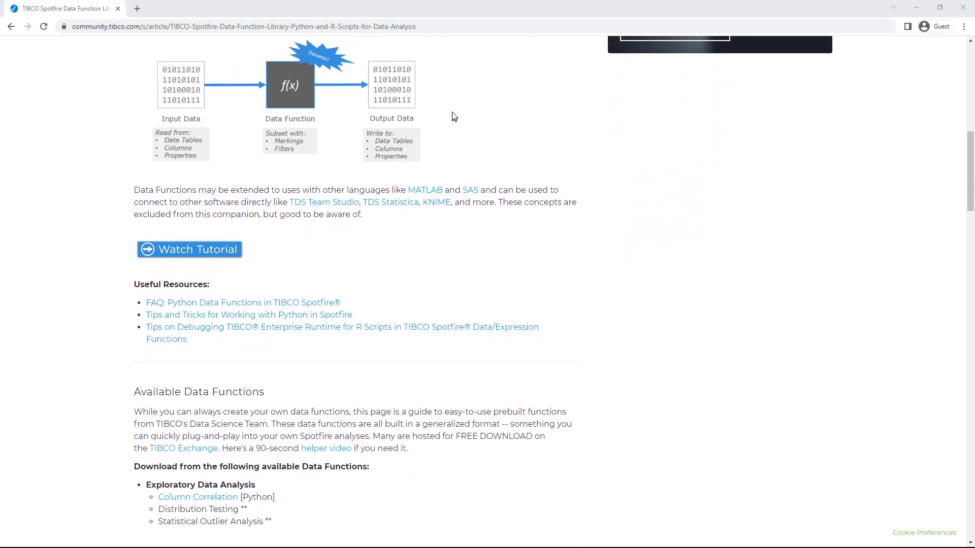
{"action": "scroll", "coordinate": [453, 116], "scroll_direction": "down", "scroll_amount": 6}
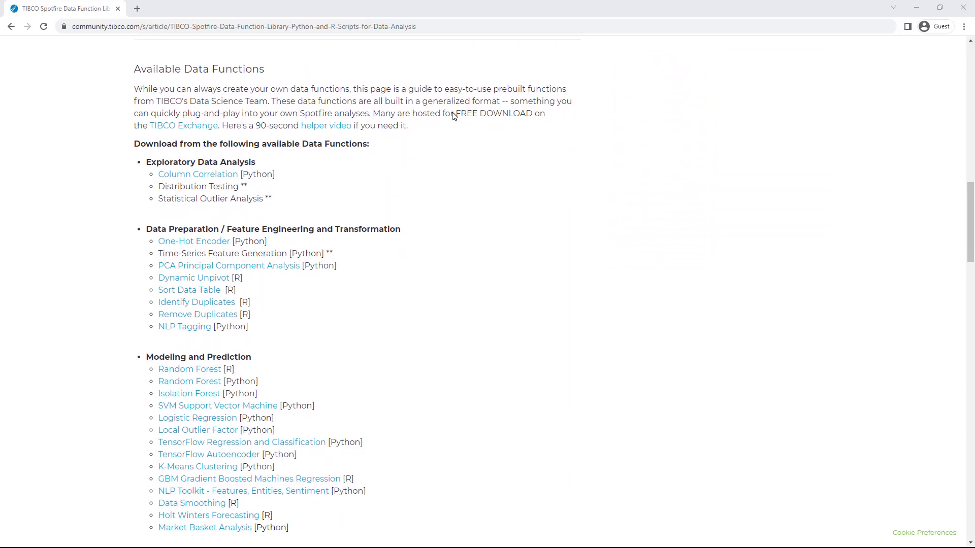
{"action": "scroll", "coordinate": [453, 117], "scroll_direction": "down", "scroll_amount": 6}
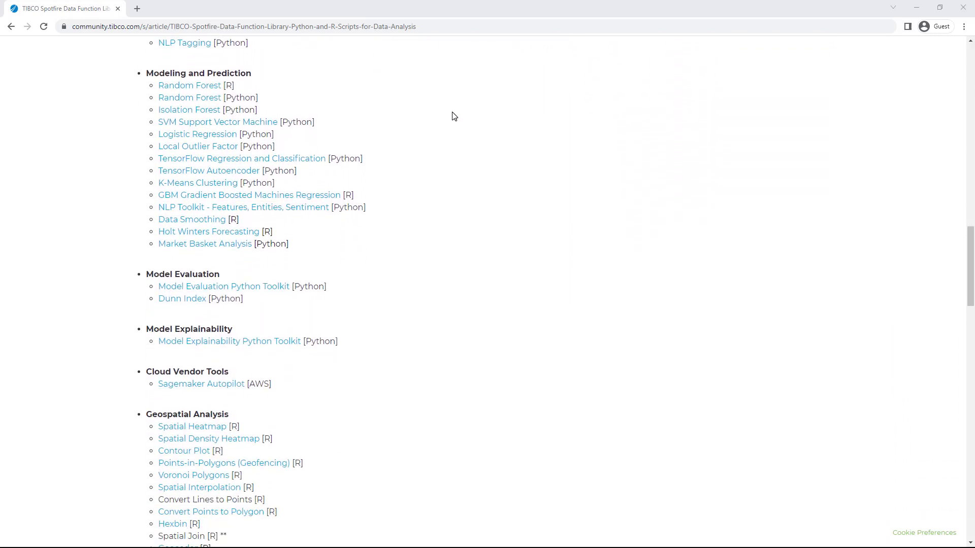
{"action": "scroll", "coordinate": [454, 117], "scroll_direction": "down", "scroll_amount": 4}
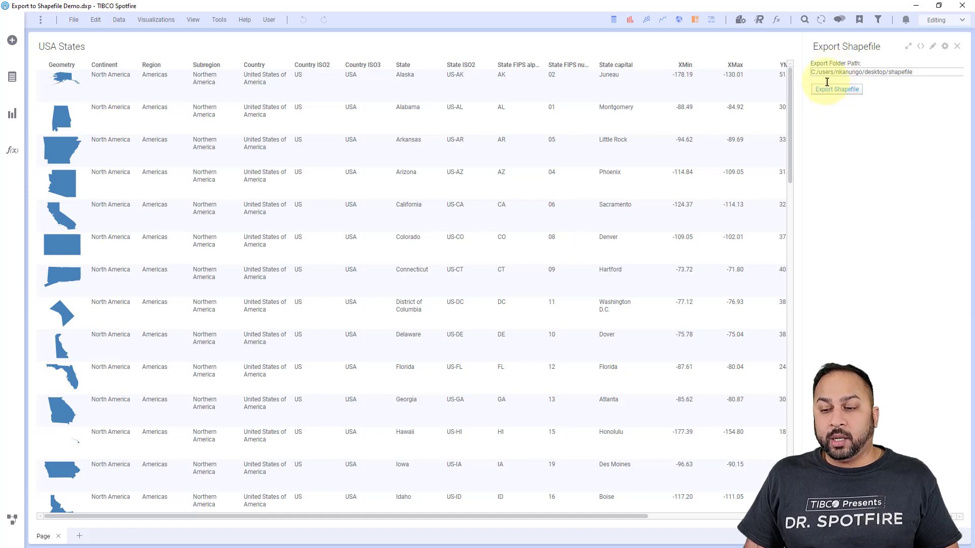
{"action": "left_click", "coordinate": [828, 91]}
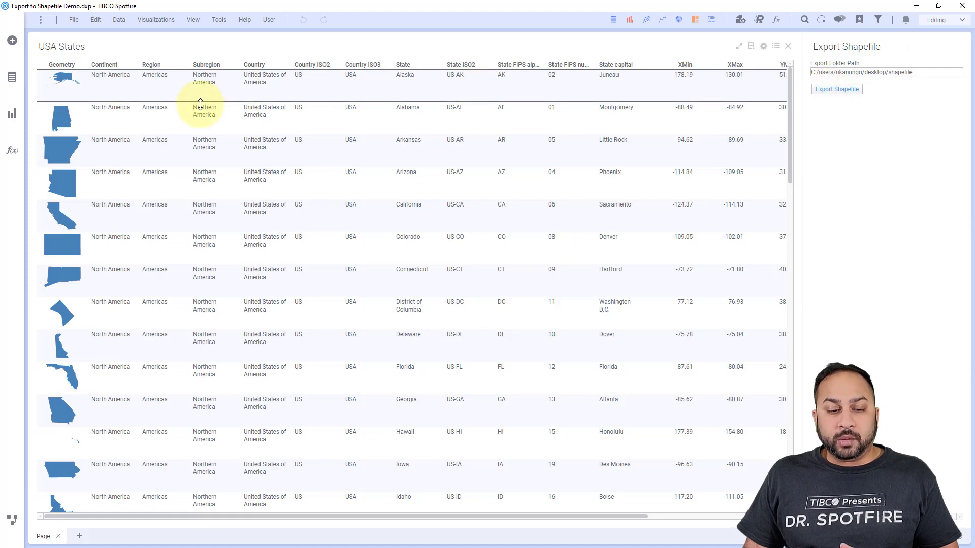
- Add the [Geospatial] Export to Shapefile function using USA States' Geometry column as geometries
{"action": "left_click", "coordinate": [12, 151]}
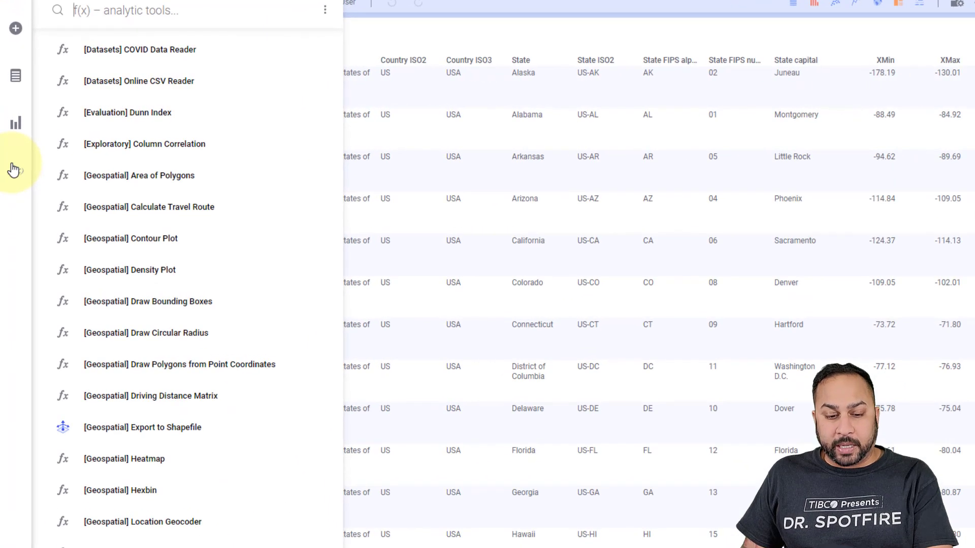
{"action": "left_click", "coordinate": [213, 422]}
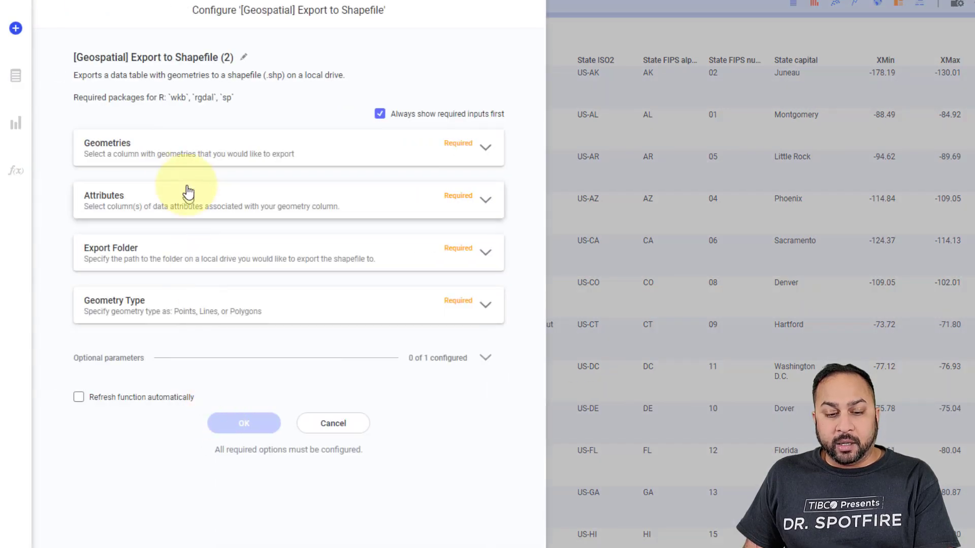
{"action": "left_click", "coordinate": [201, 163]}
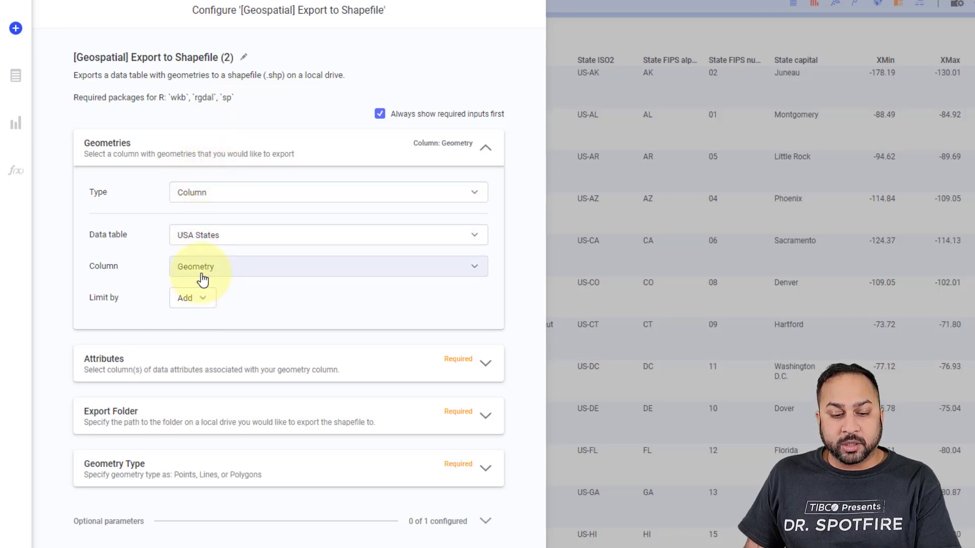
- Set the export attributes to the ten USA States columns, Continent through State FIPS numeric
{"action": "left_click", "coordinate": [200, 372]}
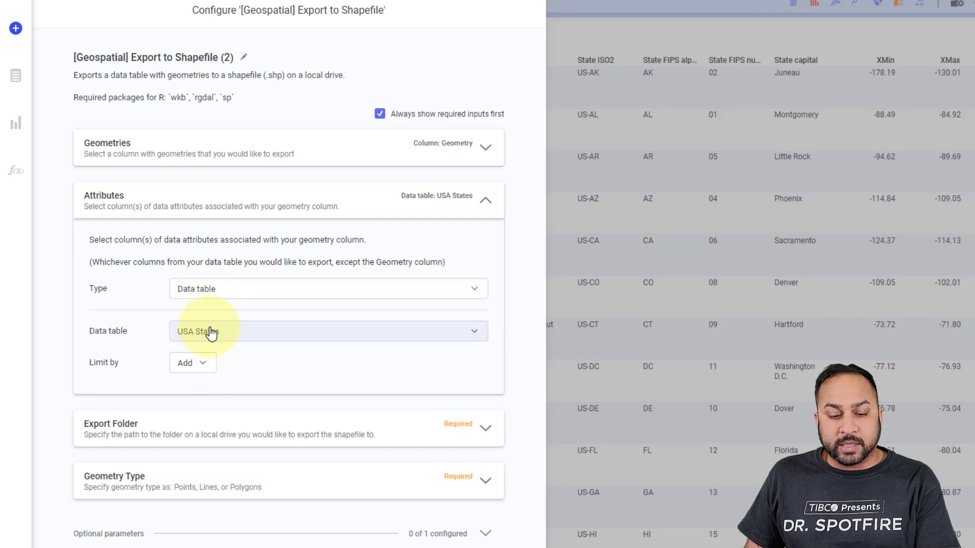
{"action": "left_click", "coordinate": [210, 301]}
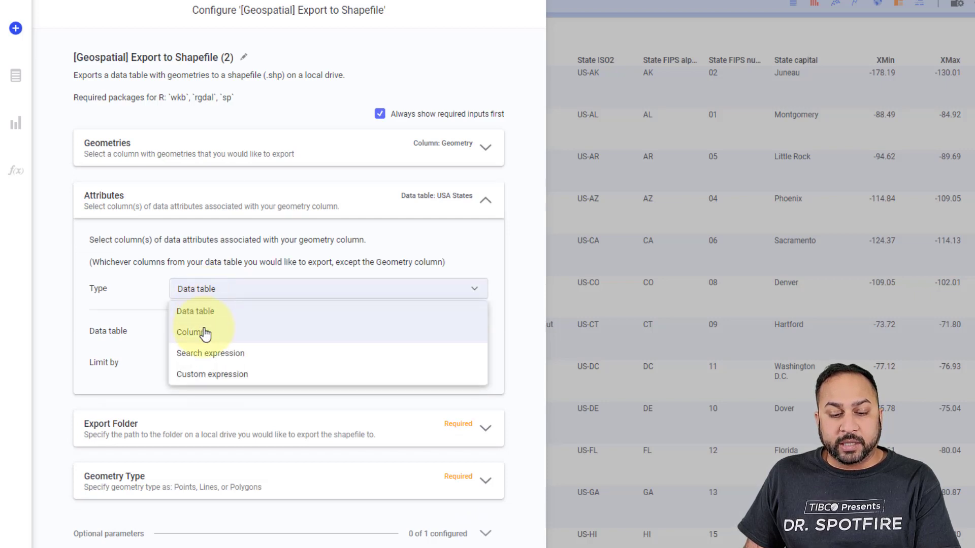
{"action": "left_click", "coordinate": [205, 333]}
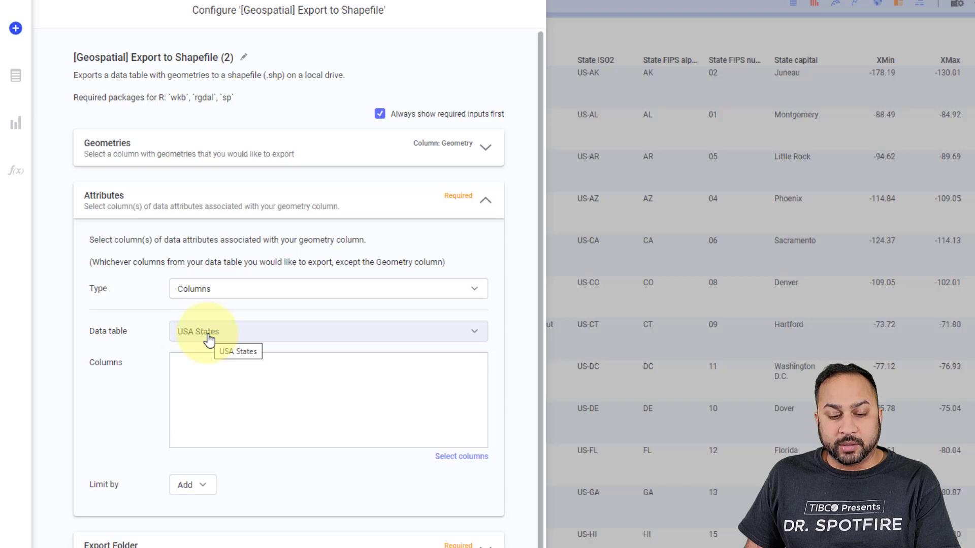
{"action": "left_click", "coordinate": [446, 455]}
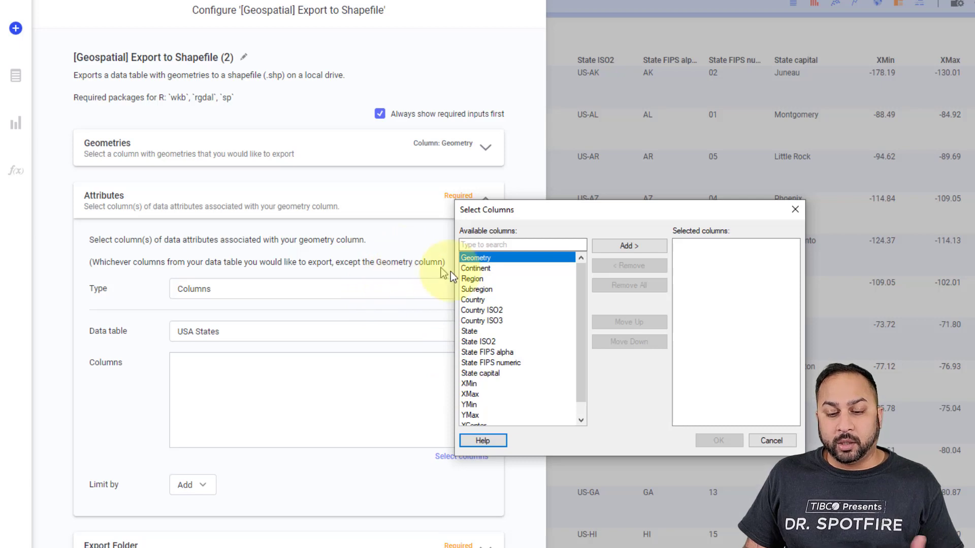
{"action": "left_click_drag", "start_coordinate": [474, 268], "coordinate": [472, 343]}
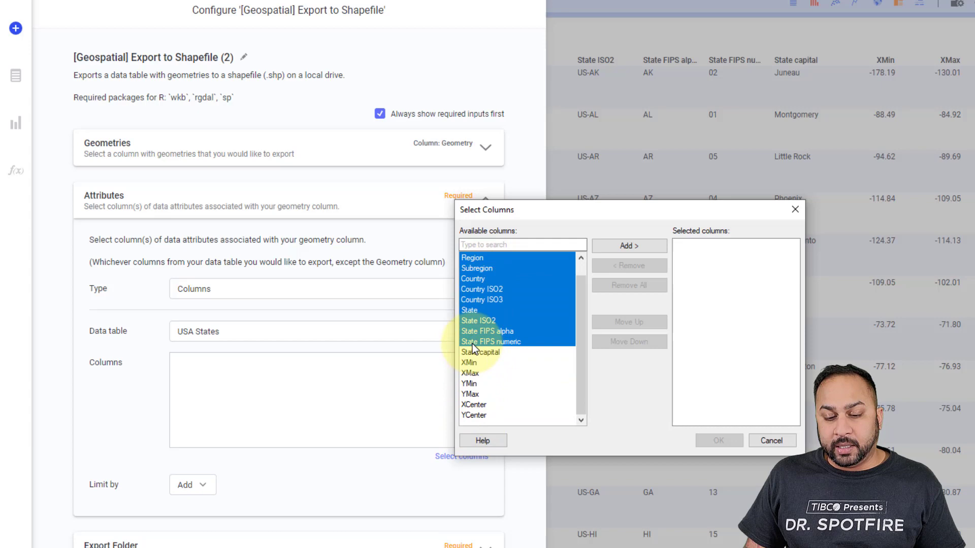
{"action": "left_click", "coordinate": [615, 243]}
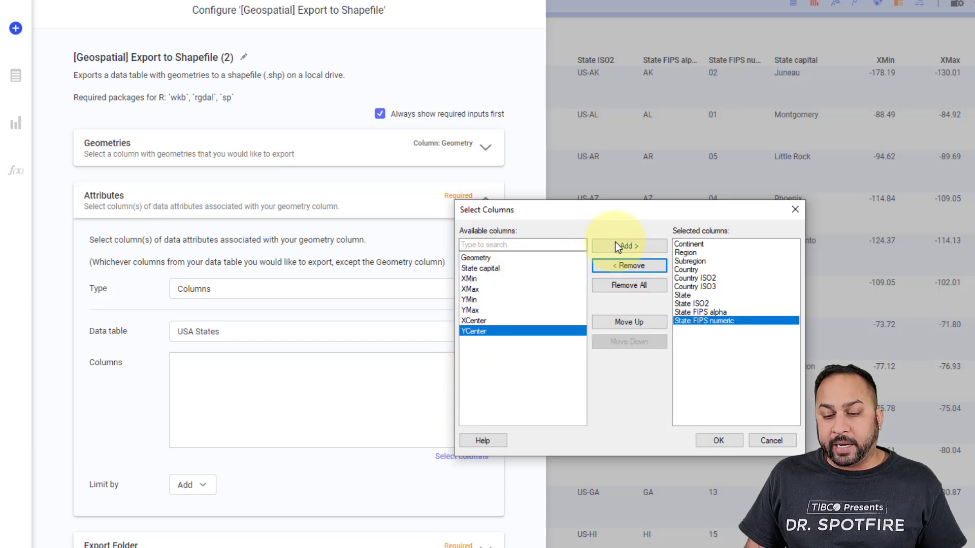
{"action": "left_click", "coordinate": [716, 441]}
{"action": "scroll", "coordinate": [316, 259], "scroll_direction": "down", "scroll_amount": 3}
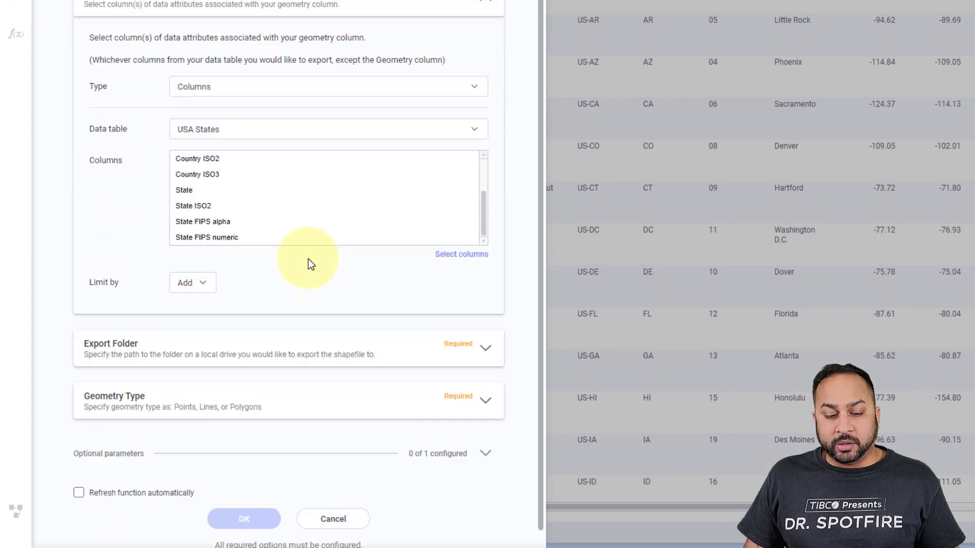
{"action": "scroll", "coordinate": [264, 230], "scroll_direction": "up", "scroll_amount": 5}
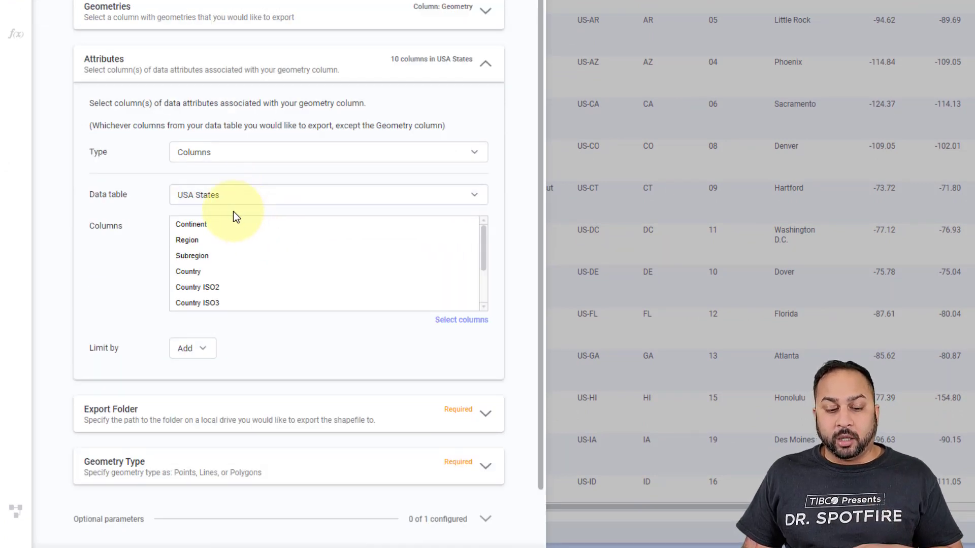
{"action": "scroll", "coordinate": [233, 211], "scroll_direction": "down", "scroll_amount": 1}
{"action": "scroll", "coordinate": [233, 218], "scroll_direction": "down", "scroll_amount": 4}
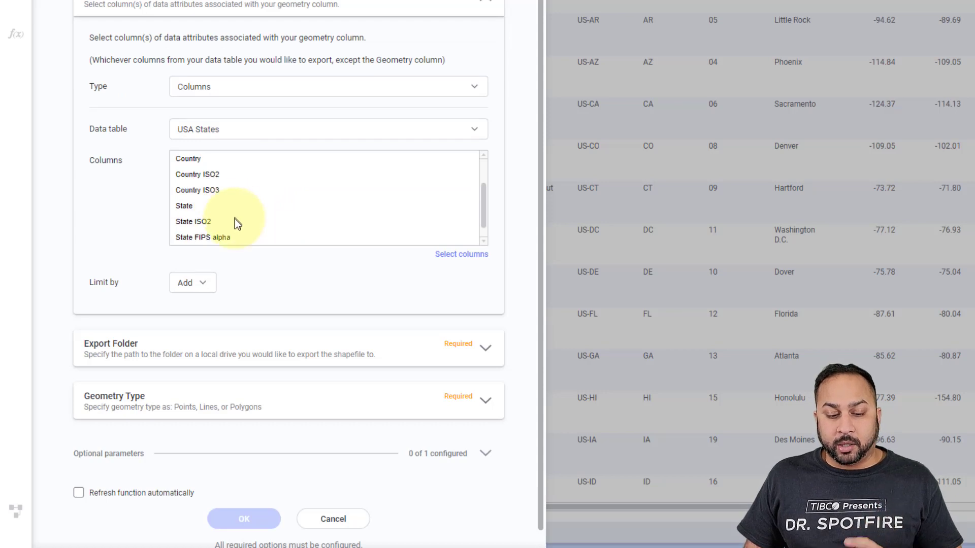
- Bind the Export Folder to the export.path document property
{"action": "left_click", "coordinate": [208, 312]}
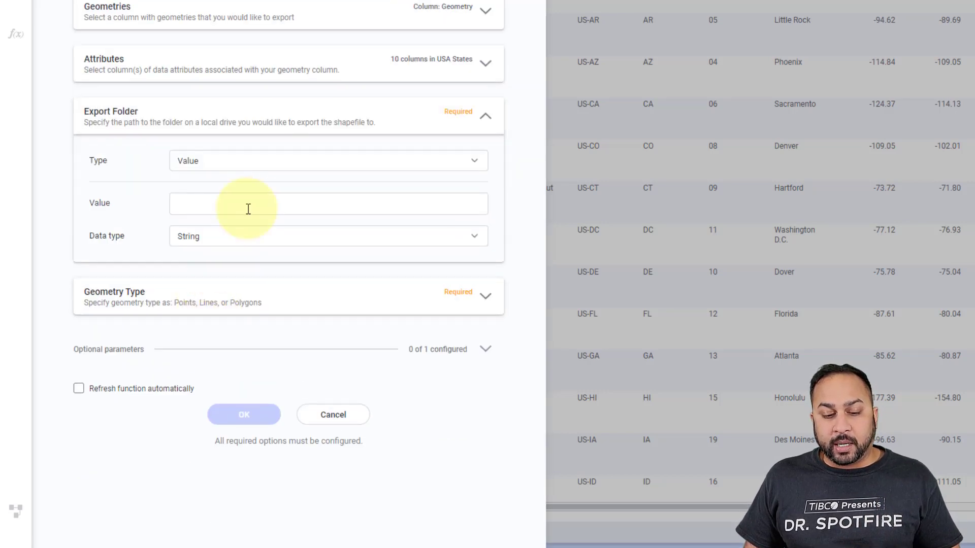
{"action": "left_click", "coordinate": [245, 170]}
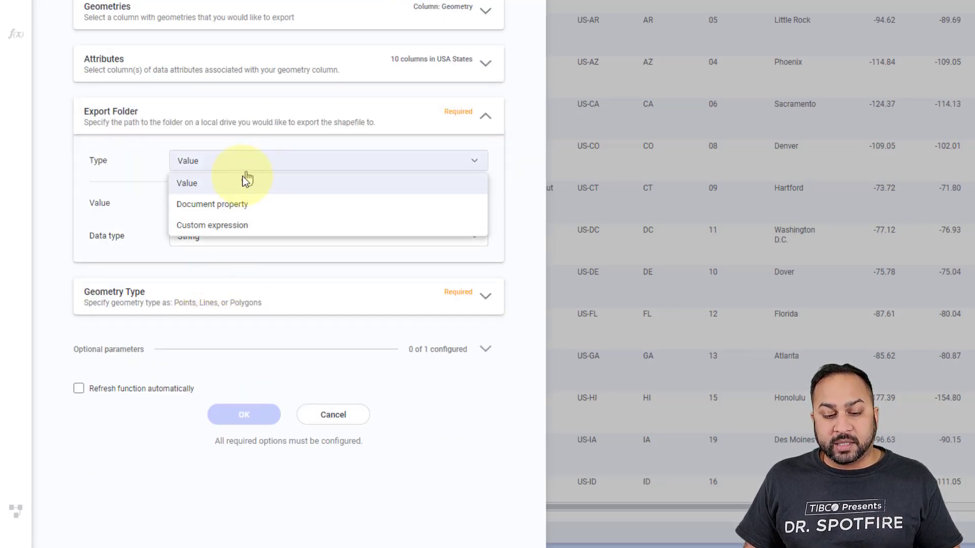
{"action": "left_click", "coordinate": [233, 210]}
{"action": "left_click", "coordinate": [201, 205]}
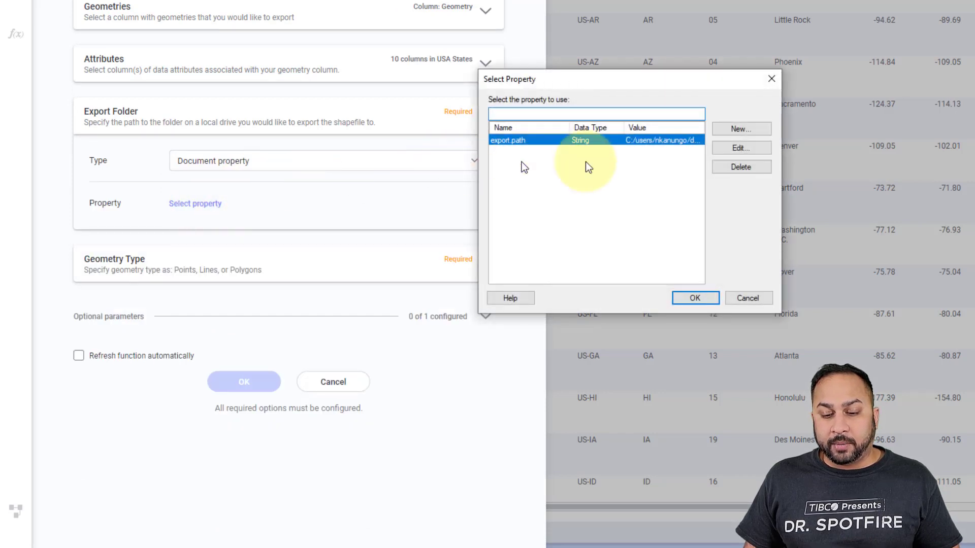
{"action": "left_click", "coordinate": [686, 297]}
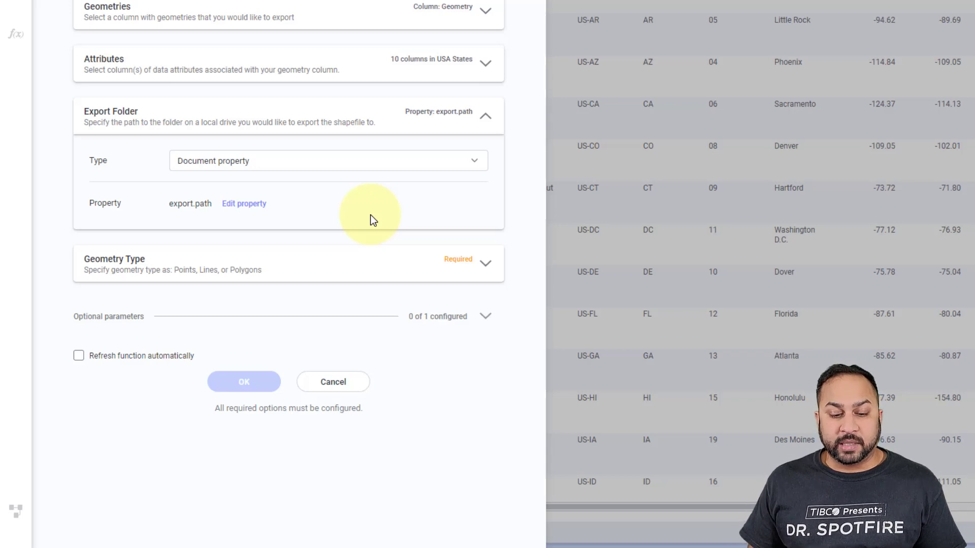
- Set Geometry Type to 'polygons' and run the shapefile export
{"action": "left_click", "coordinate": [349, 255]}
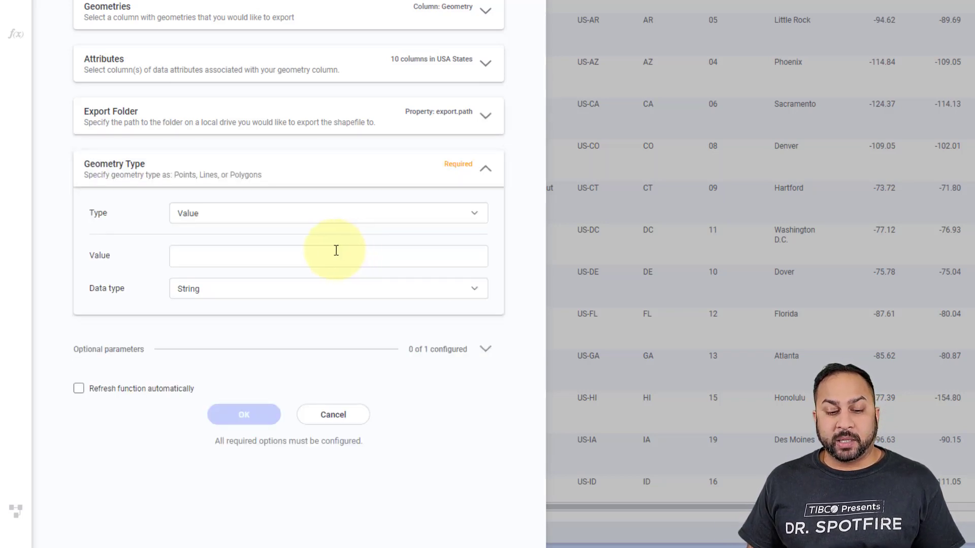
{"action": "left_click", "coordinate": [320, 251]}
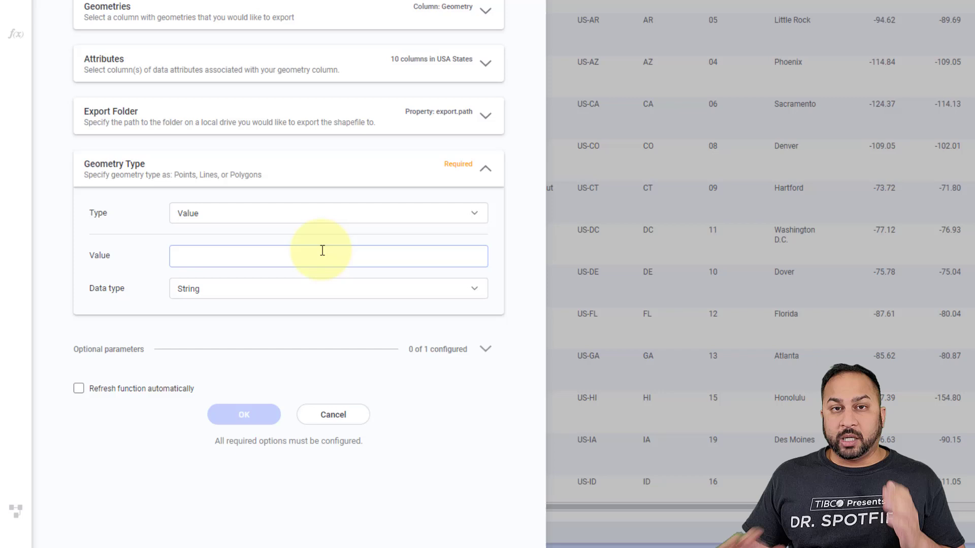
{"action": "type", "text": "polygon"}
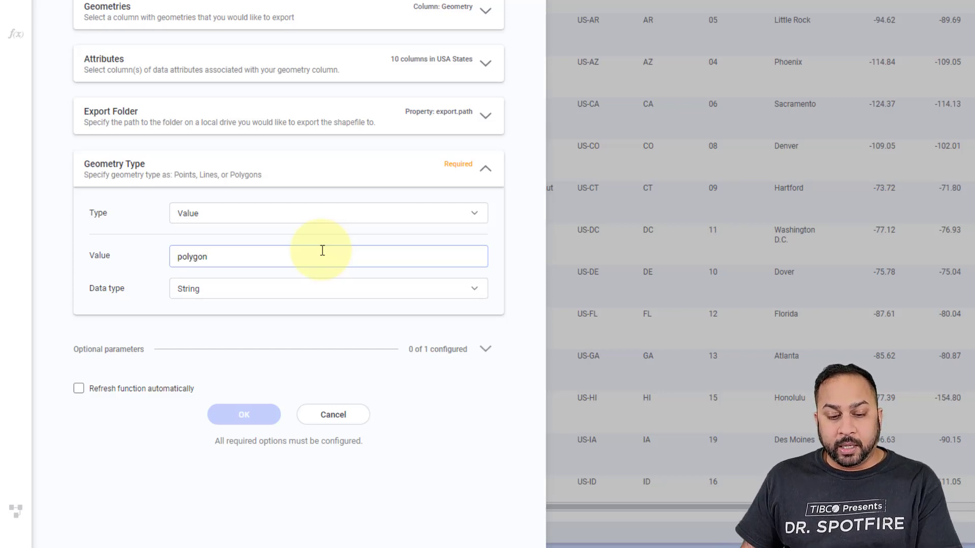
{"action": "type", "text": "s"}
{"action": "left_click", "coordinate": [244, 390]}
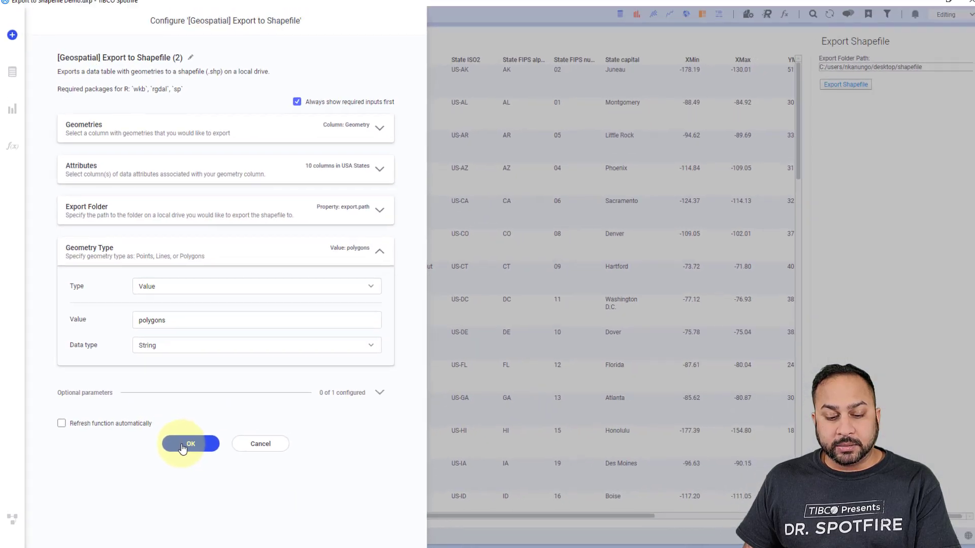
{"action": "left_click", "coordinate": [180, 449]}
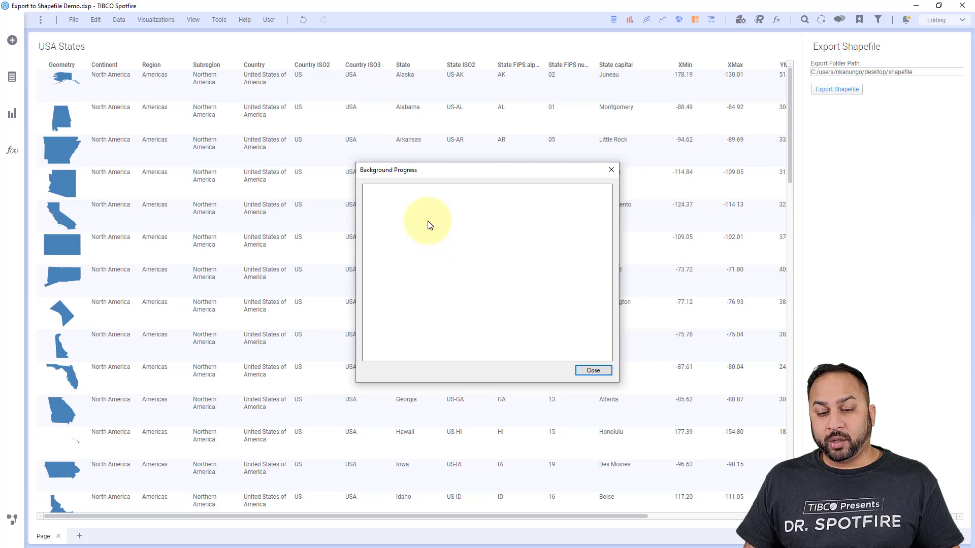
- Dismiss the export progress and open the desktop shapefile folder holding the Spotfire Output files
{"action": "left_click", "coordinate": [611, 170]}
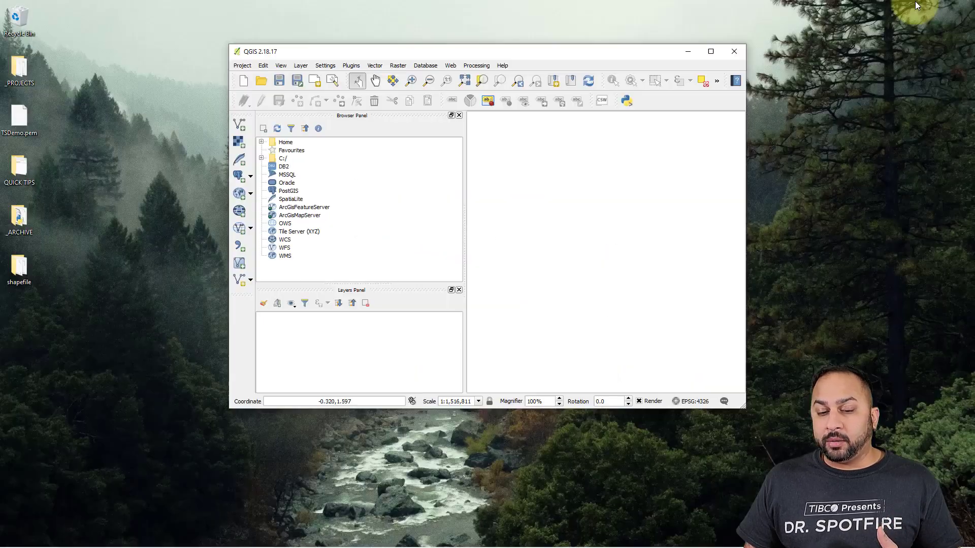
{"action": "left_click", "coordinate": [916, 5]}
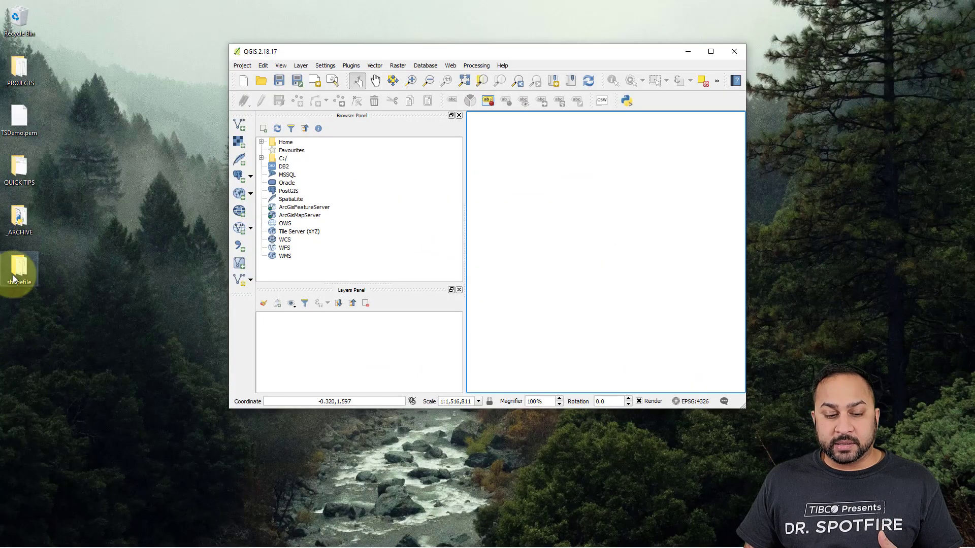
{"action": "double_click", "coordinate": [15, 274]}
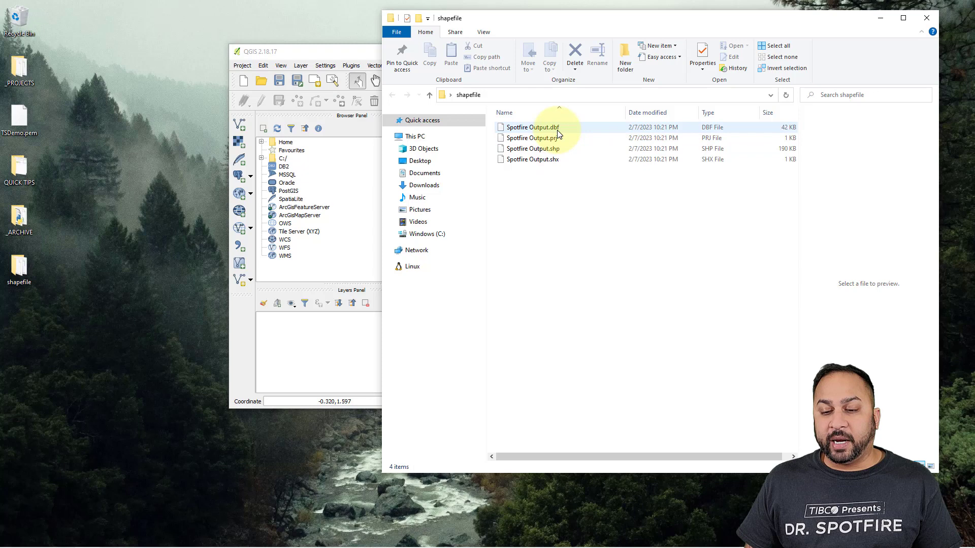
- Add Spotfire Output.shp to the QGIS map and maximize QGIS
{"action": "left_click_drag", "start_coordinate": [656, 11], "coordinate": [860, 46]}
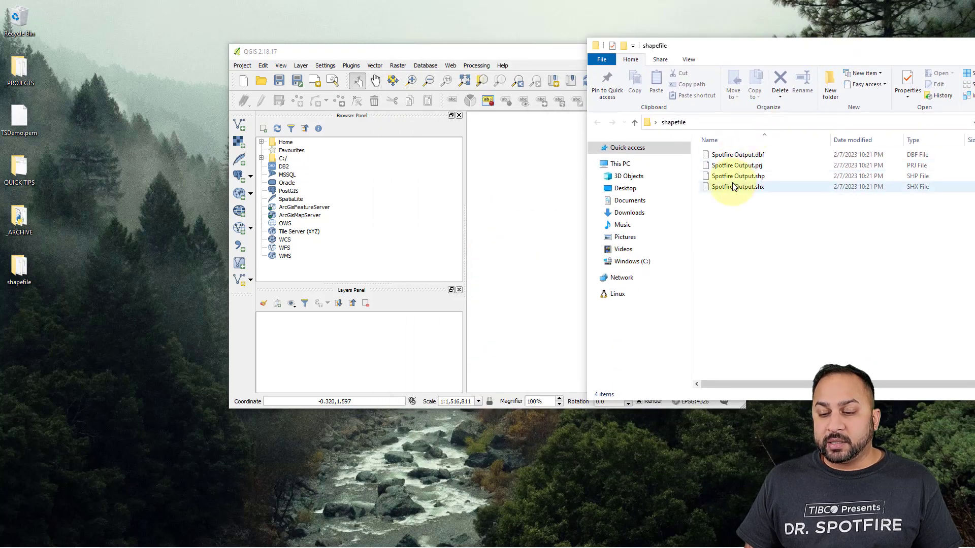
{"action": "left_click_drag", "start_coordinate": [732, 177], "coordinate": [550, 198]}
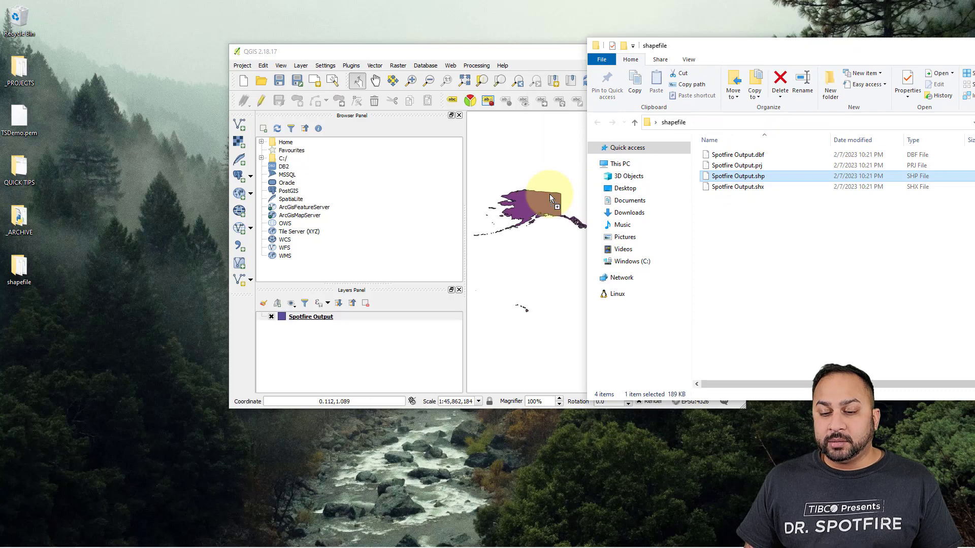
{"action": "double_click", "coordinate": [547, 54]}
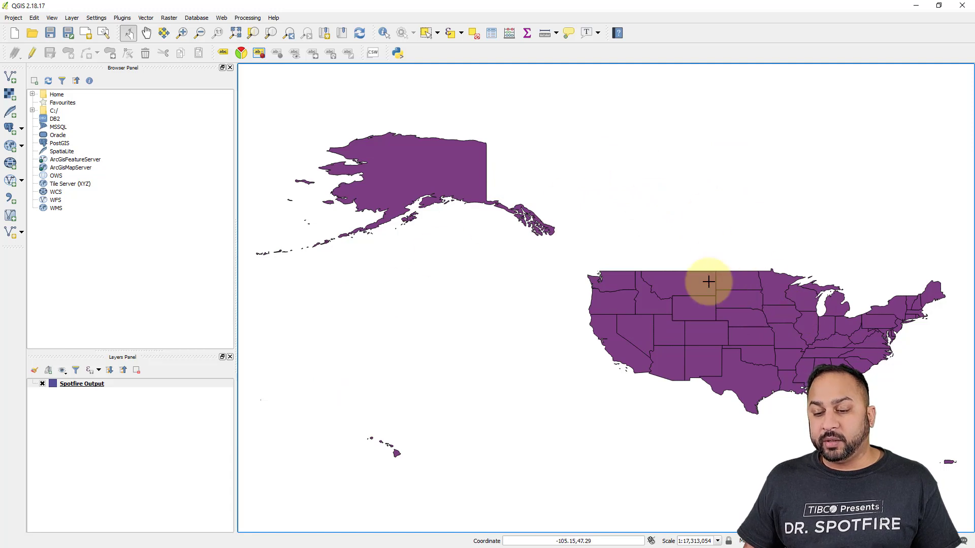
- Open the Spotfire Output layer's attribute table
{"action": "left_click", "coordinate": [93, 385]}
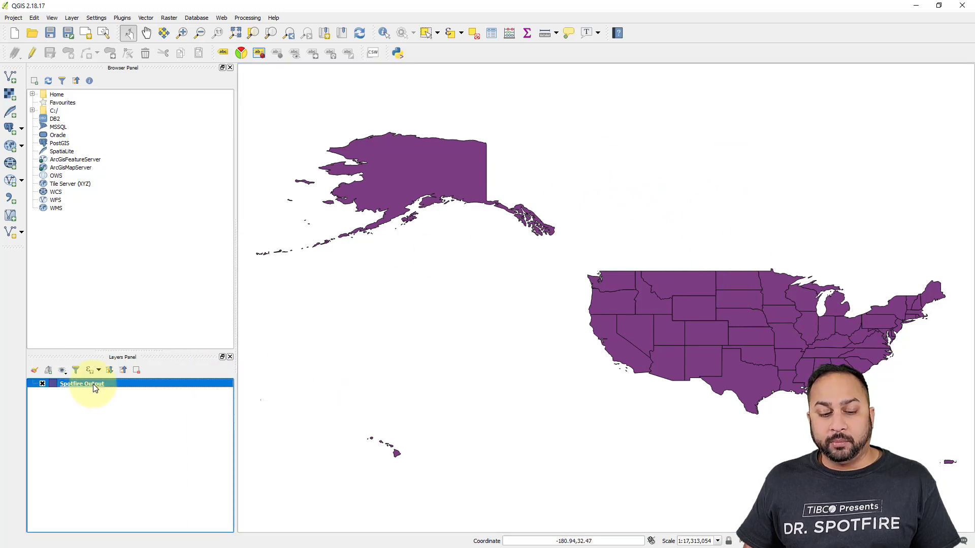
{"action": "right_click", "coordinate": [93, 384]}
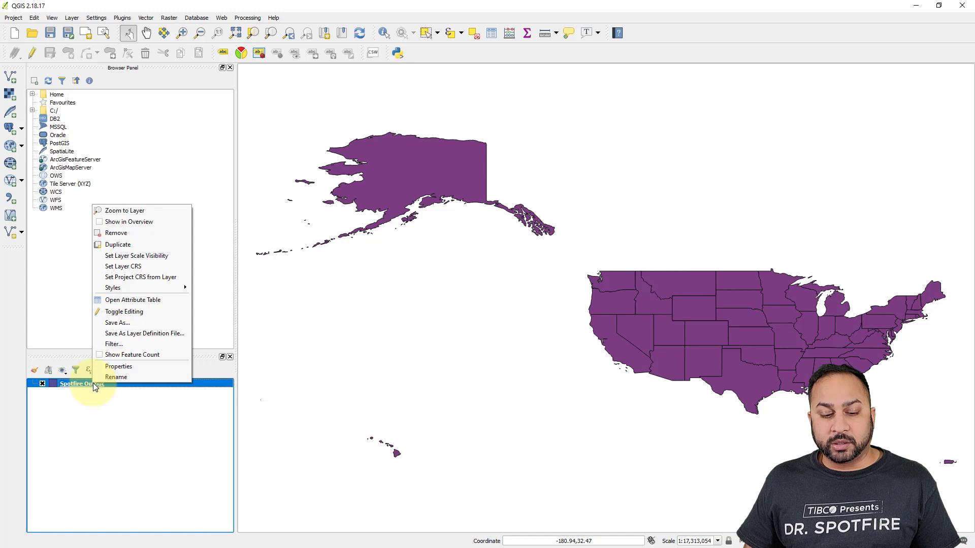
{"action": "left_click", "coordinate": [135, 301]}
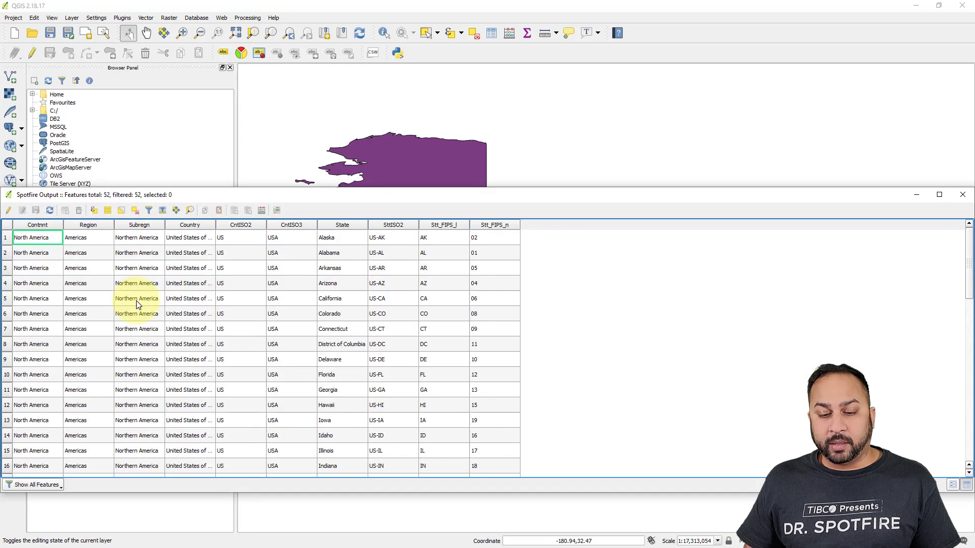
{"action": "left_click_drag", "start_coordinate": [211, 200], "coordinate": [311, 189]}
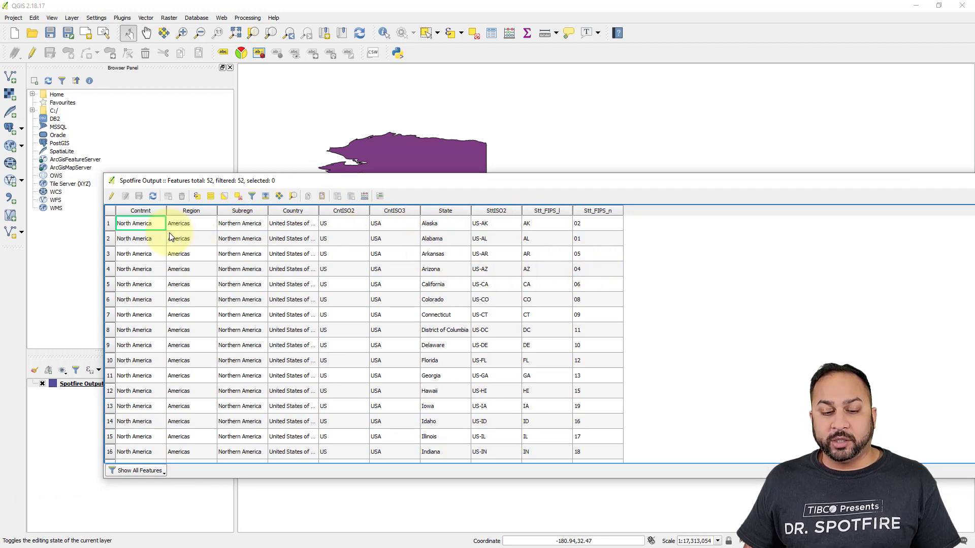
{"action": "left_click_drag", "start_coordinate": [943, 192], "coordinate": [750, 190]}
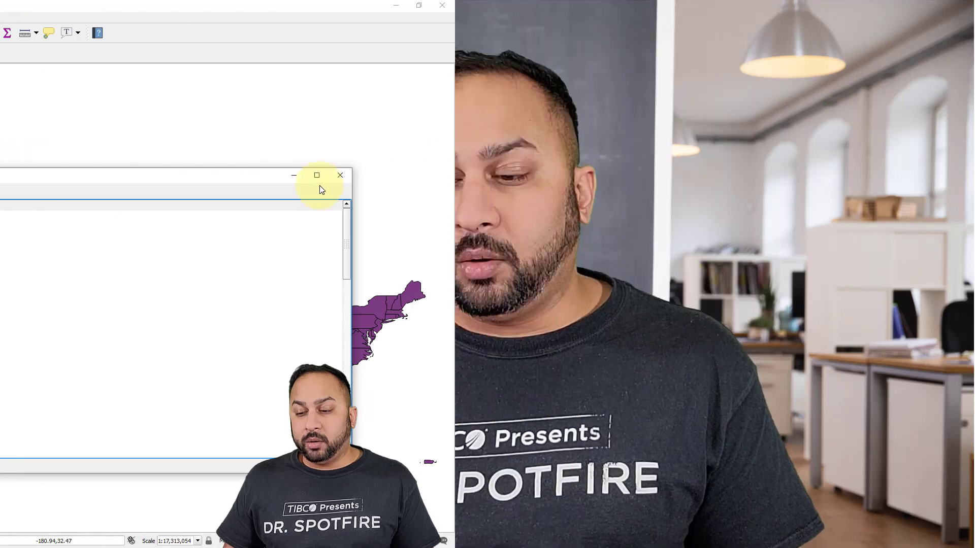